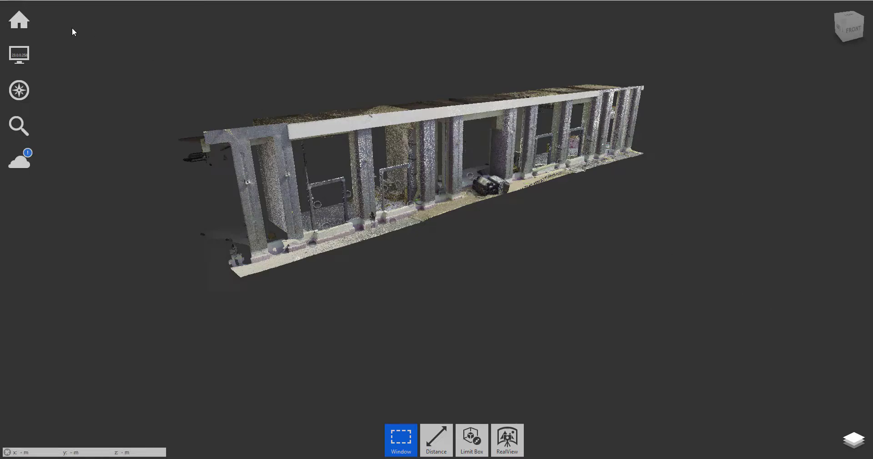
# Check the product version information for ReCap Pro, close it, and inspect the point cloud from another angle
pyautogui.click(19, 19)
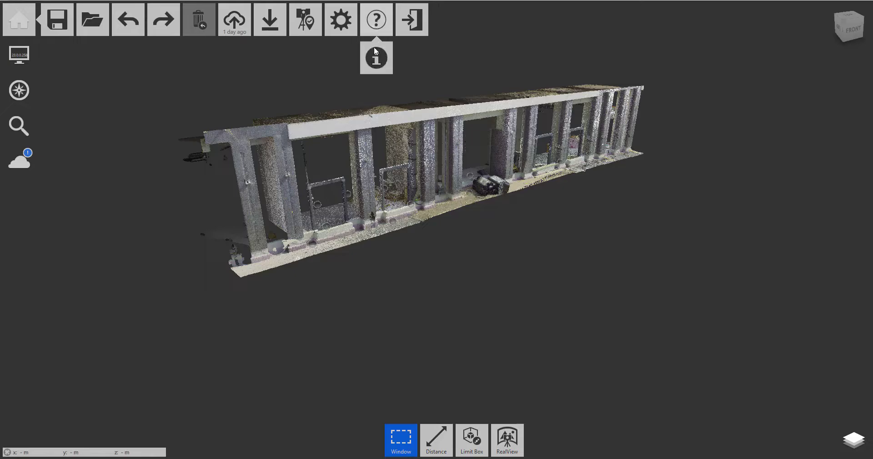
pyautogui.click(376, 51)
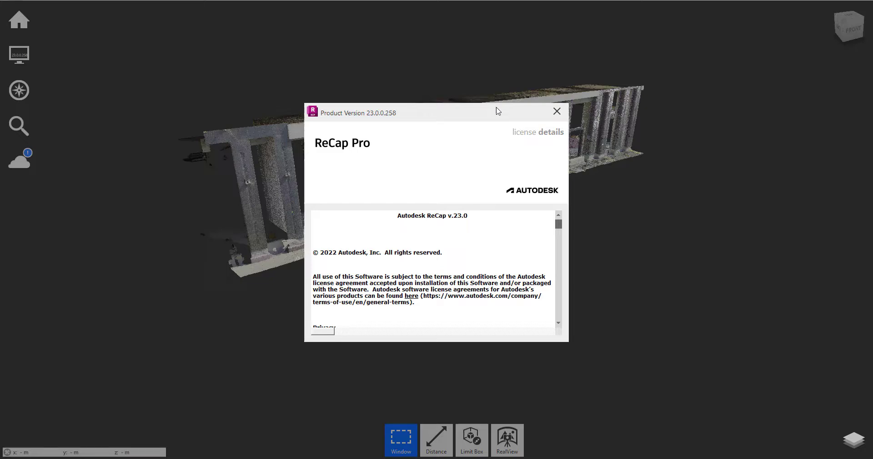
pyautogui.click(557, 111)
pyautogui.scroll(5, 450, 199)
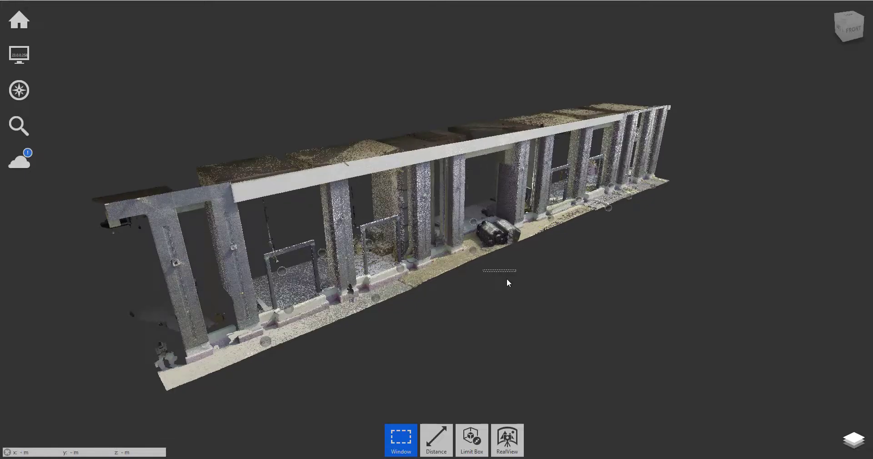
pyautogui.moveTo(505, 281)
pyautogui.mouseDown()
pyautogui.moveTo(519, 268)
pyautogui.moveTo(495, 272)
pyautogui.moveTo(526, 259)
pyautogui.moveTo(529, 268)
pyautogui.mouseUp()
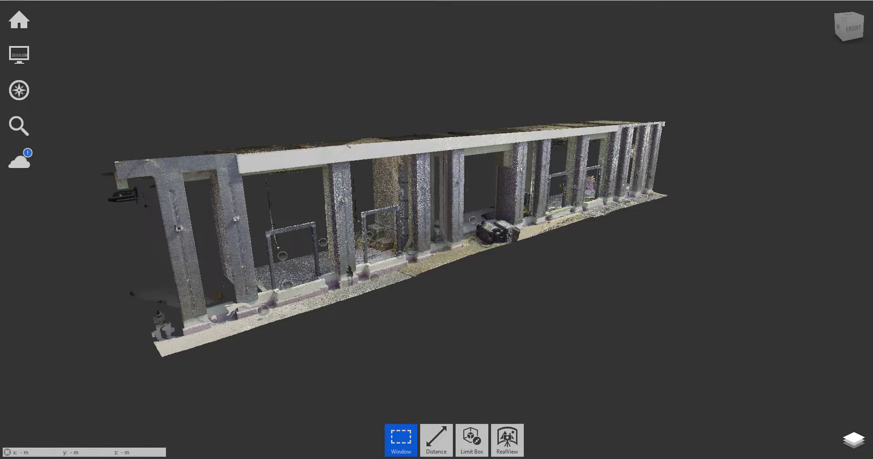
# Switch to Autodesk Docs in the browser and add a subfolder named "recap files" under Project Files
pyautogui.hotkey('alt', 'Tab')
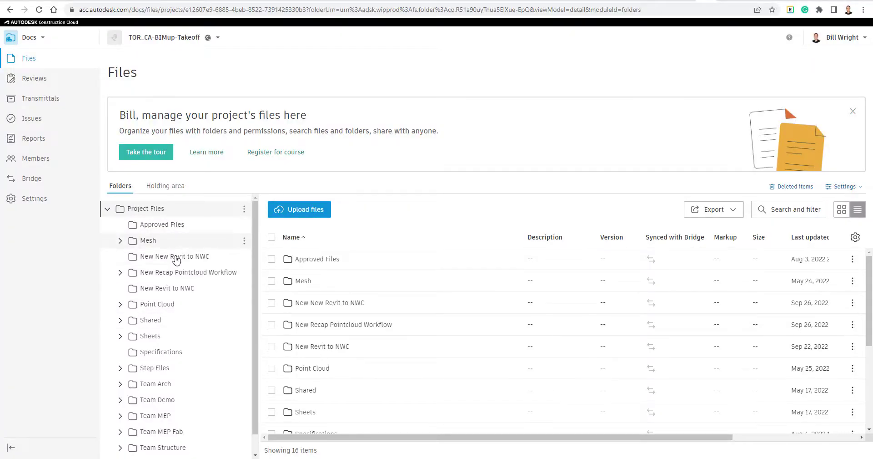
pyautogui.click(245, 210)
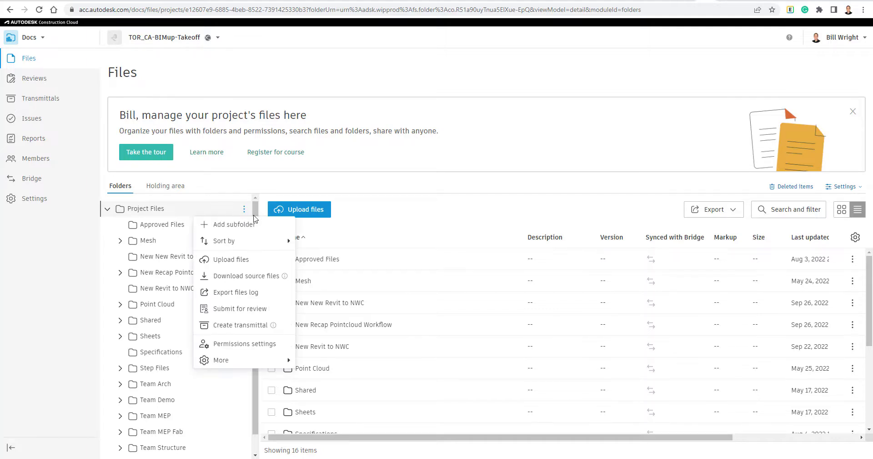
pyautogui.click(263, 227)
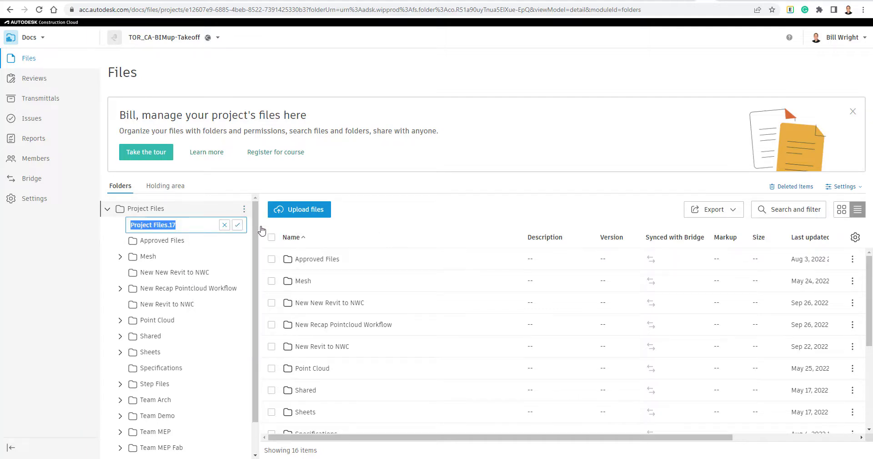
pyautogui.write('recap f')
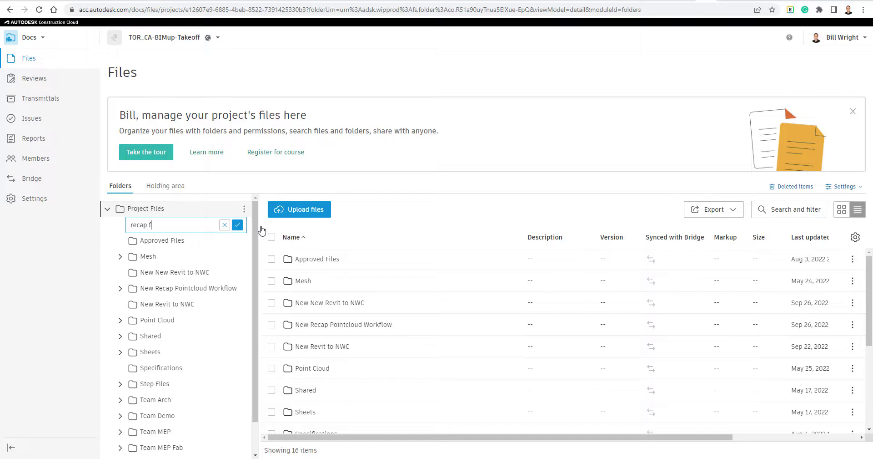
pyautogui.write('iles')
pyautogui.press('Return')
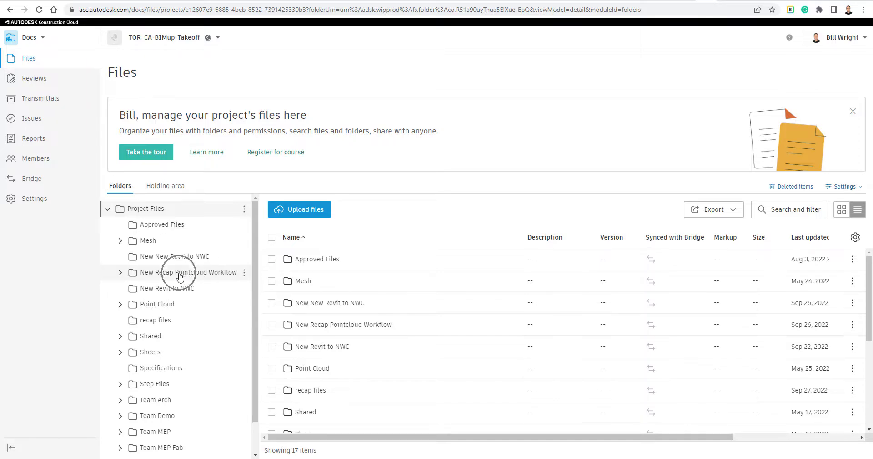
# Browse New Recap Pointcloud Workflow down to the East Side 1 support folder, then open RTC-Project-Sept25-East Side 1.rcp from its parent folder
pyautogui.click(181, 275)
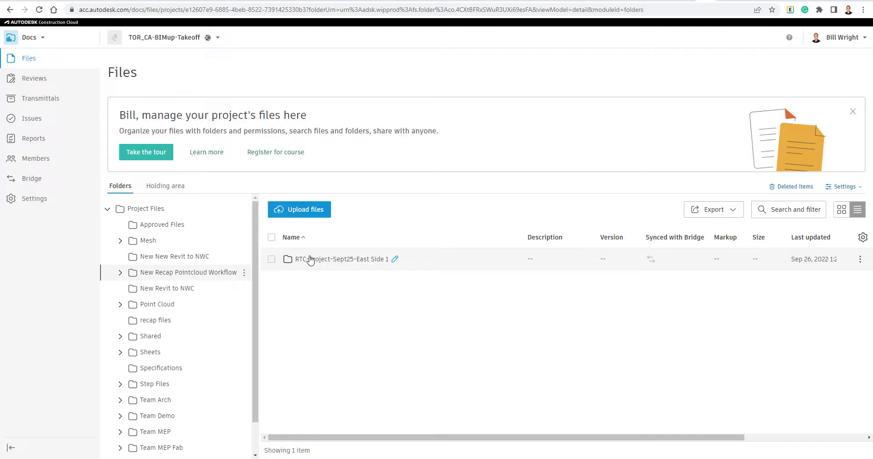
pyautogui.click(325, 261)
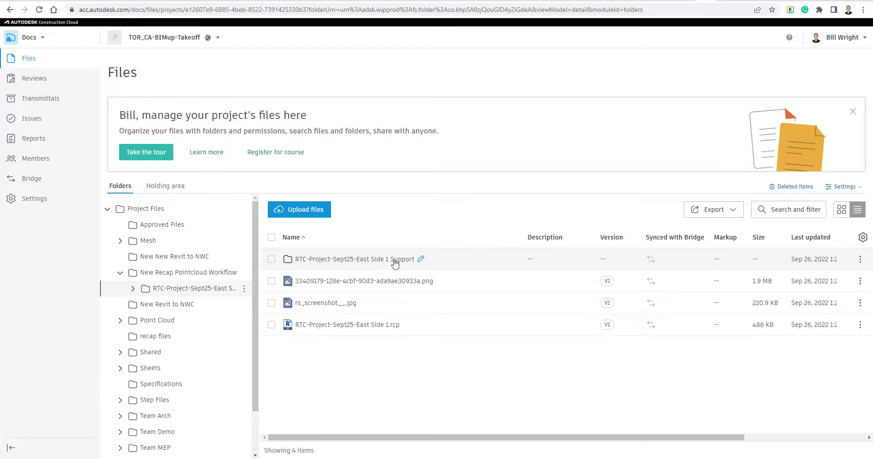
pyautogui.click(394, 261)
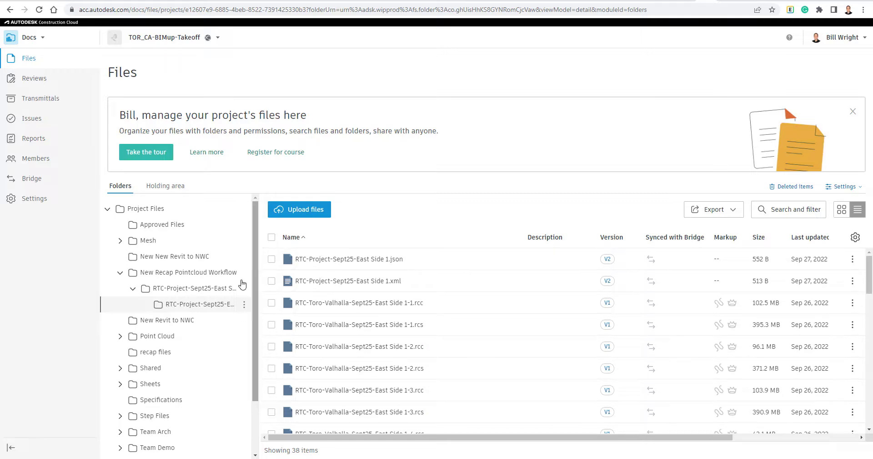
pyautogui.click(200, 288)
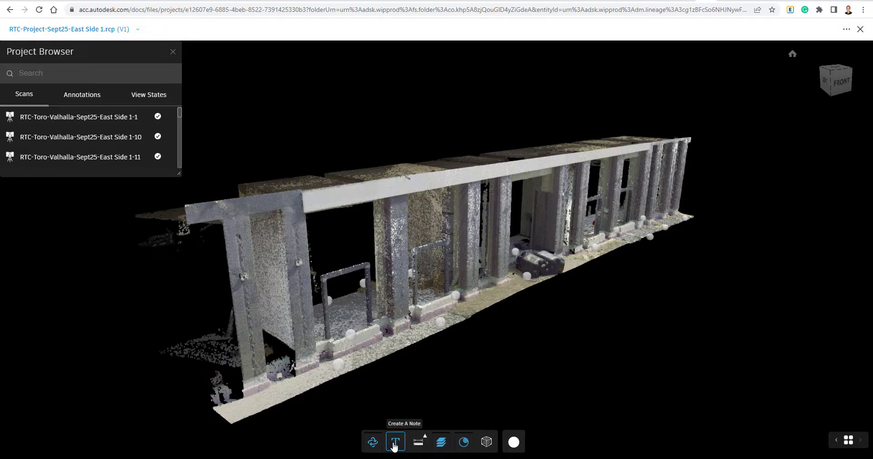
# Place two distance measurements on the scan, one at the second column's lower part and one across to the next column
pyautogui.click(423, 439)
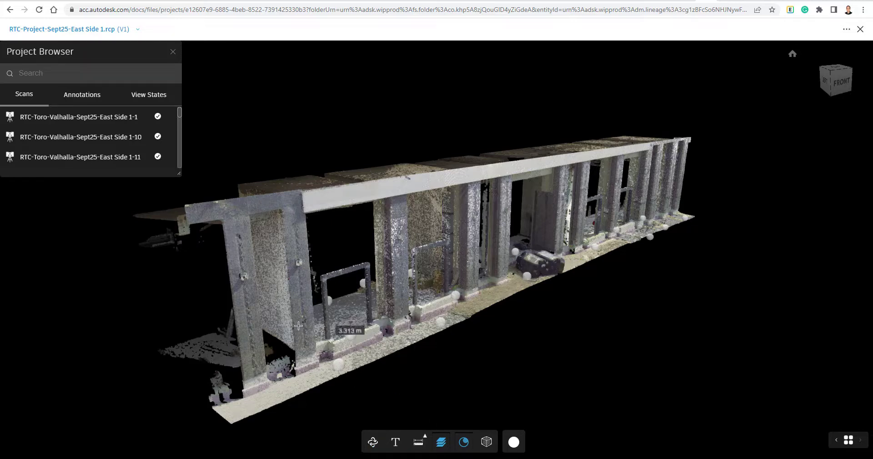
pyautogui.click(299, 327)
pyautogui.click(299, 326)
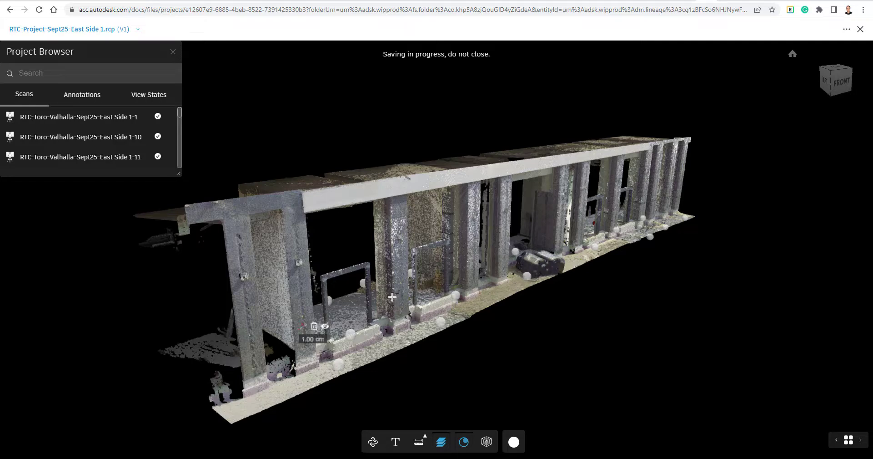
pyautogui.click(365, 339)
pyautogui.click(295, 321)
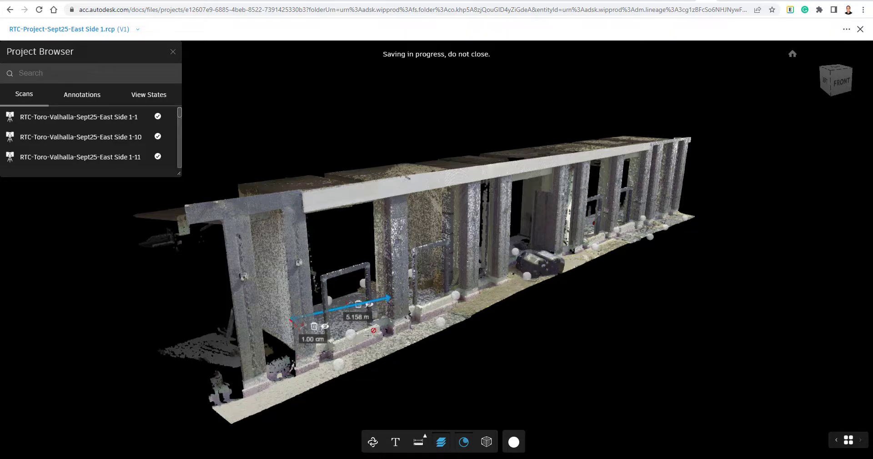
# Delete both distance annotations from the point cloud
pyautogui.click(359, 309)
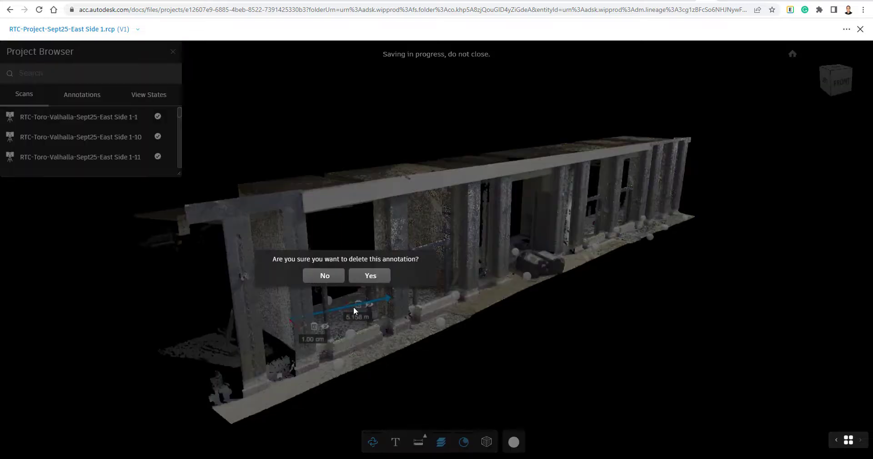
pyautogui.click(370, 275)
pyautogui.click(314, 326)
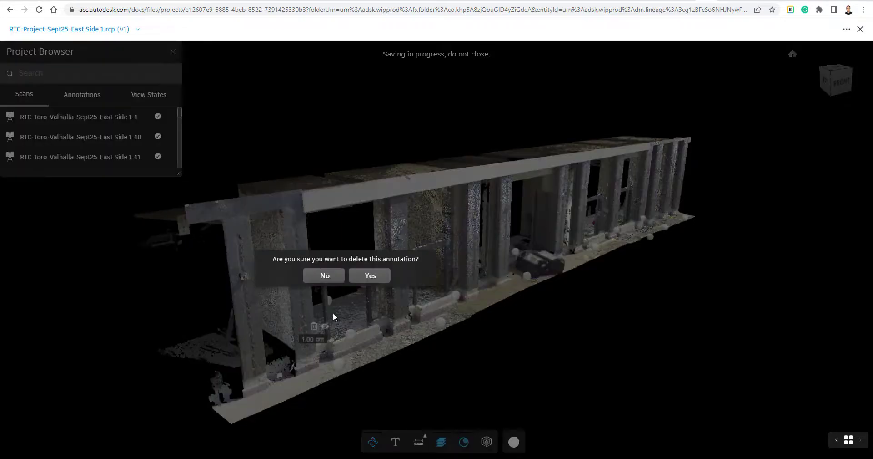
pyautogui.click(370, 275)
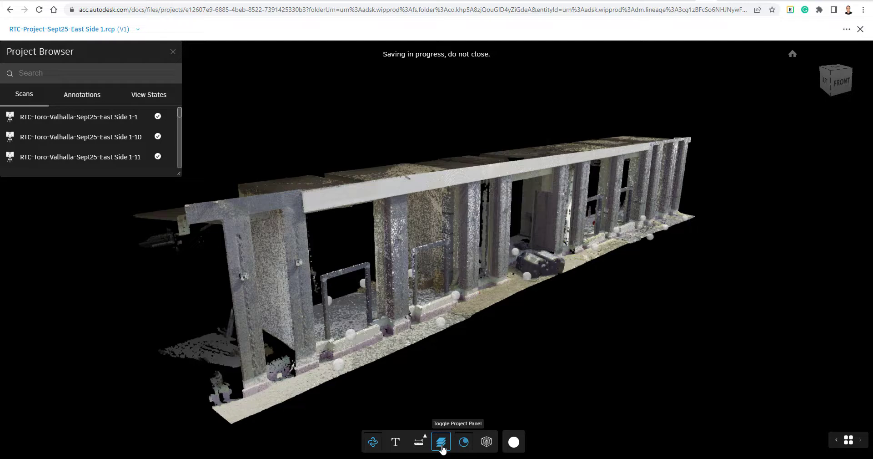
# Toggle the project browser off and back on, and set the point size to 1
pyautogui.click(441, 445)
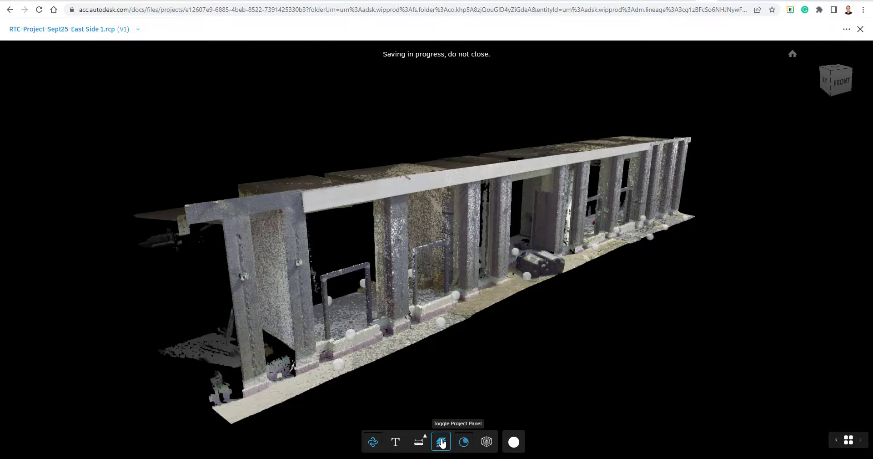
pyautogui.click(464, 445)
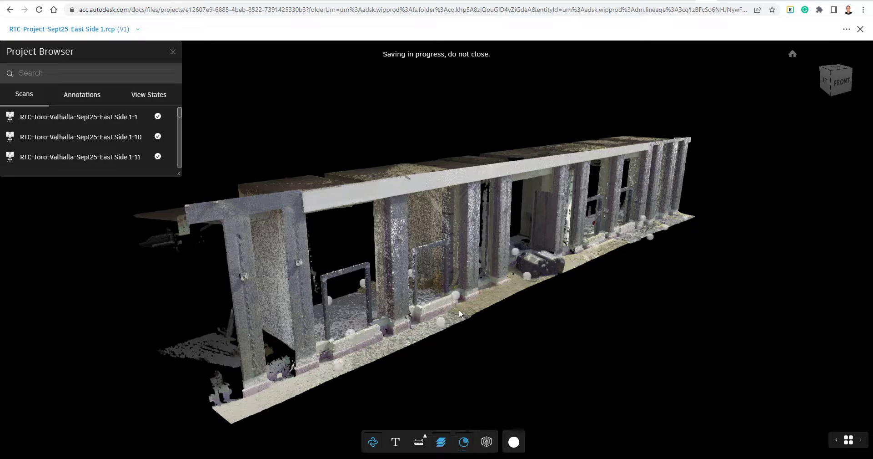
pyautogui.click(486, 445)
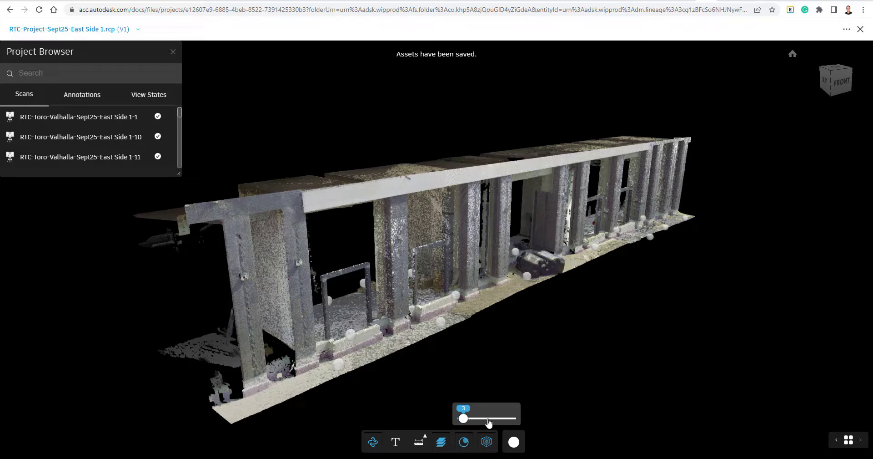
pyautogui.moveTo(489, 422); pyautogui.dragTo(446, 421)
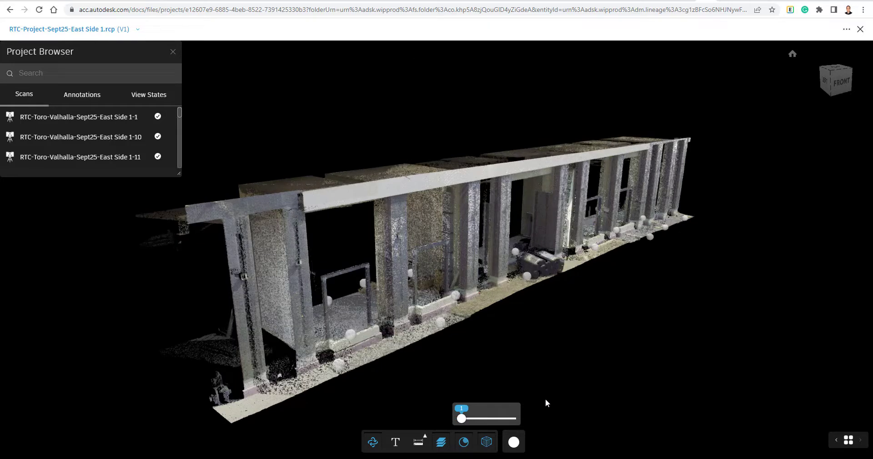
# Orbit the point cloud and review the project's scans, annotations and saved view states
pyautogui.click(516, 442)
pyautogui.moveTo(486, 306); pyautogui.dragTo(448, 314)
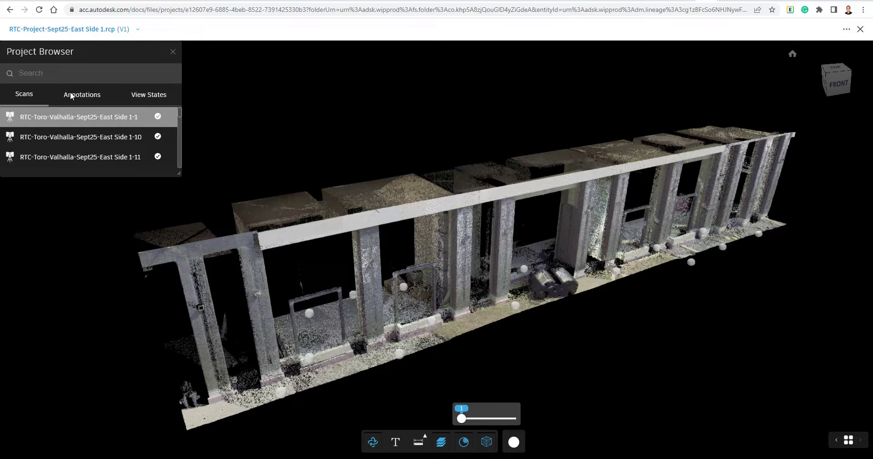
pyautogui.scroll(-2, 86, 150)
pyautogui.scroll(-3, 86, 157)
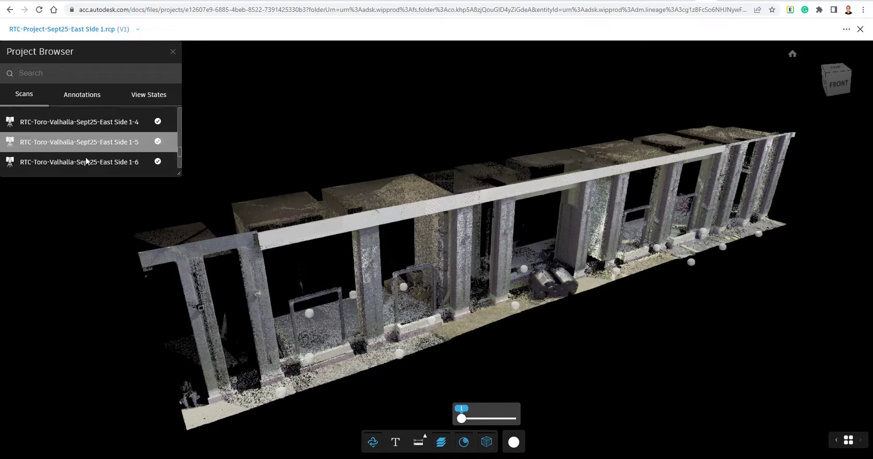
pyautogui.click(83, 98)
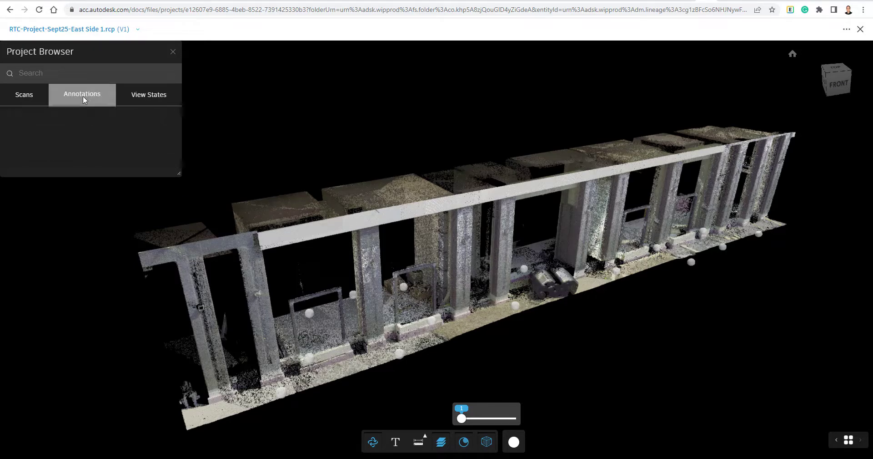
pyautogui.click(159, 95)
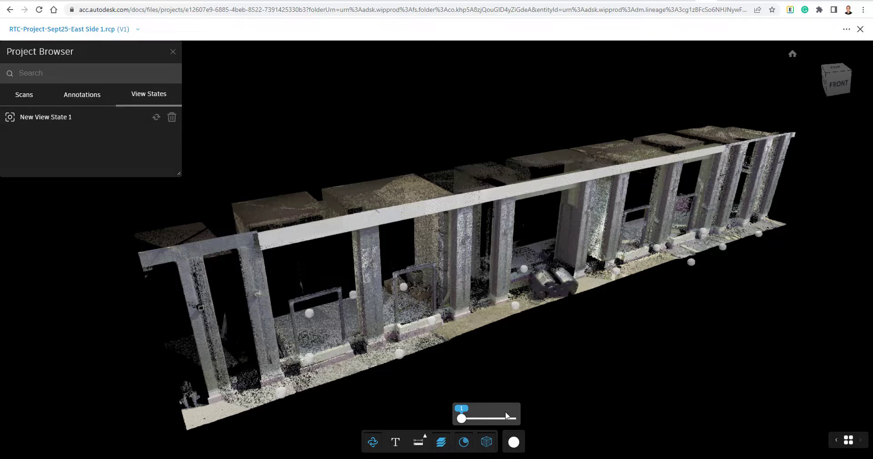
# Zoom in on the pink foundation insulation beside the brick column in the panoramic scan view and save it as a new view state
pyautogui.click(517, 447)
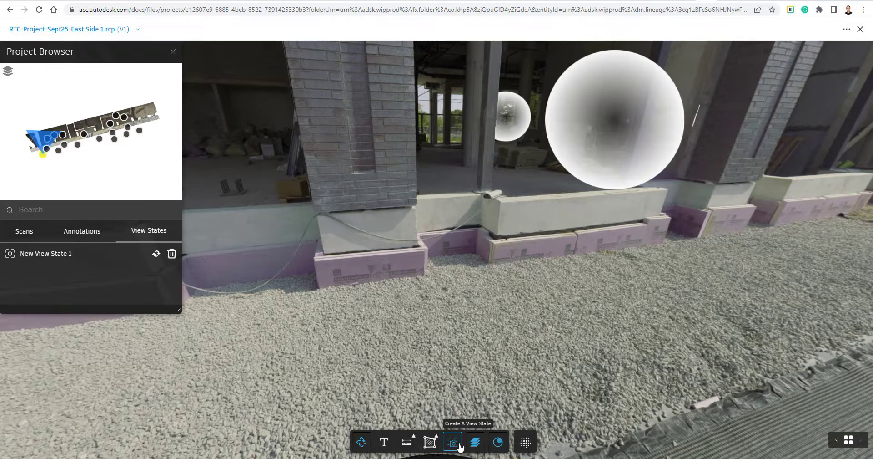
pyautogui.moveTo(572, 315); pyautogui.dragTo(517, 308)
pyautogui.moveTo(519, 344); pyautogui.dragTo(498, 265)
pyautogui.scroll(6, 452, 271)
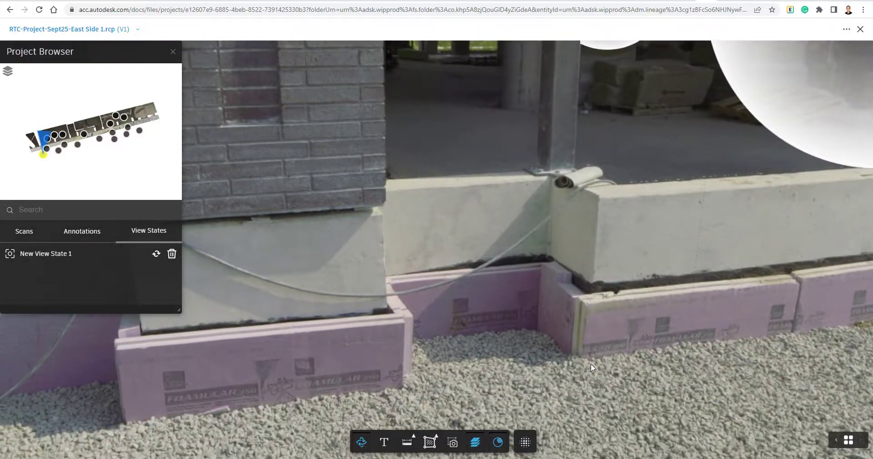
pyautogui.click(453, 445)
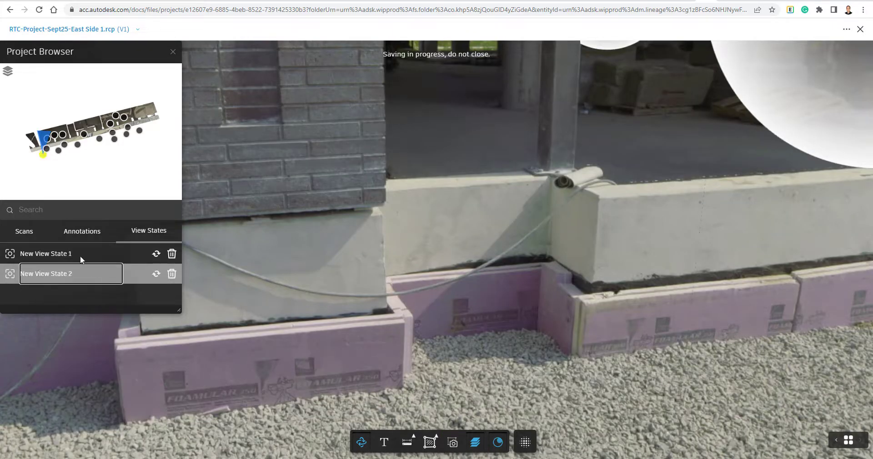
# Restore New View State 1 and look around the steel-framed opening in the panoramic view
pyautogui.click(54, 255)
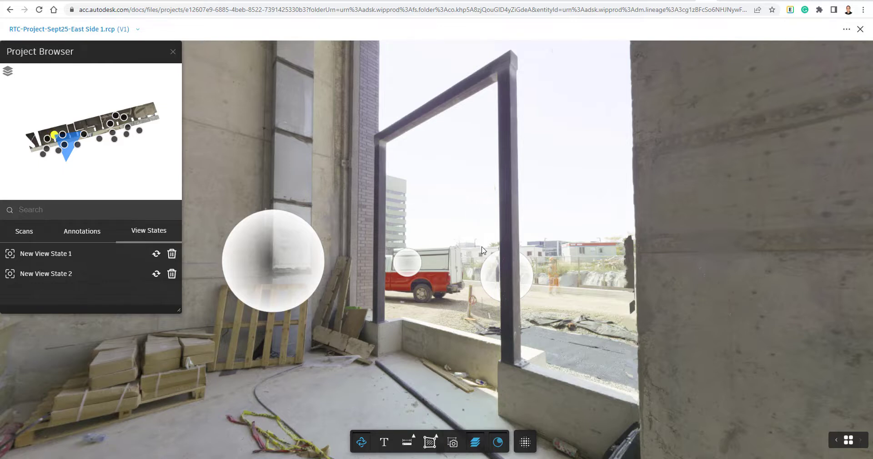
pyautogui.scroll(3, 496, 268)
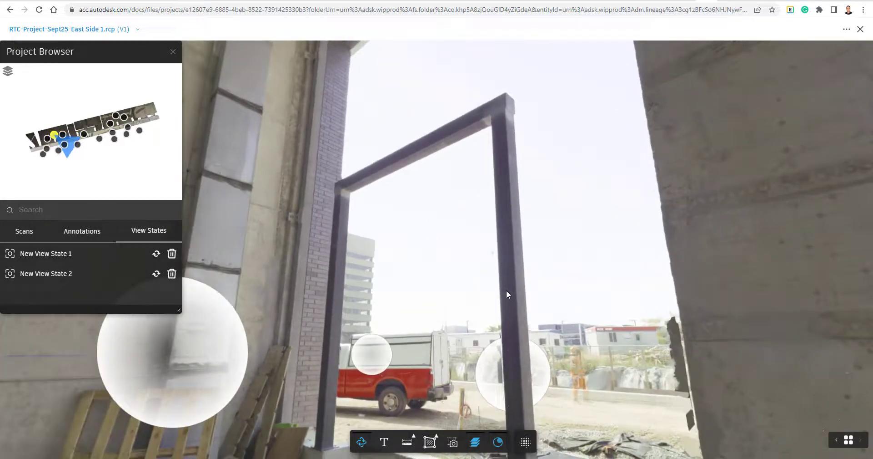
pyautogui.moveTo(506, 290); pyautogui.dragTo(544, 268)
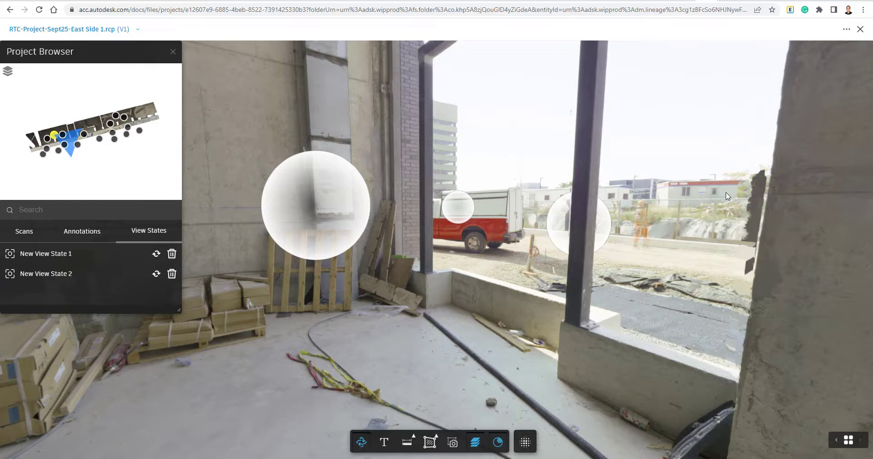
# Review the sharing options for the RTC-Project-Sept25-East Side 1 point cloud, cancel without sending, and close the viewer
pyautogui.click(847, 30)
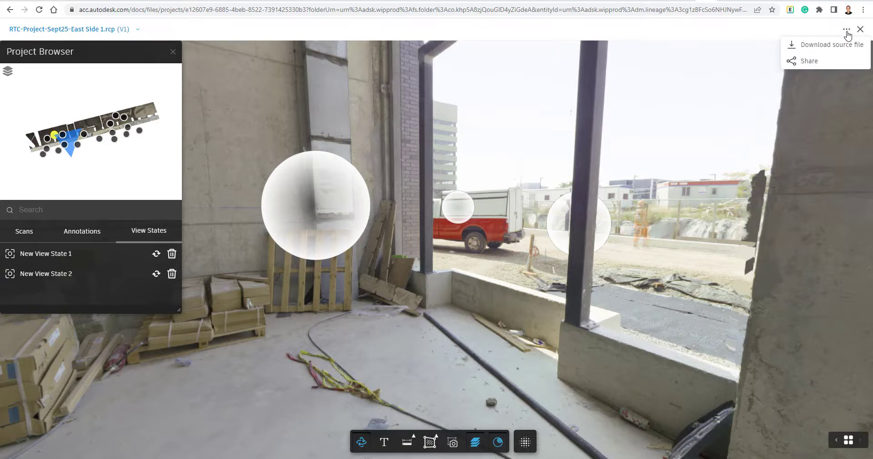
pyautogui.click(810, 61)
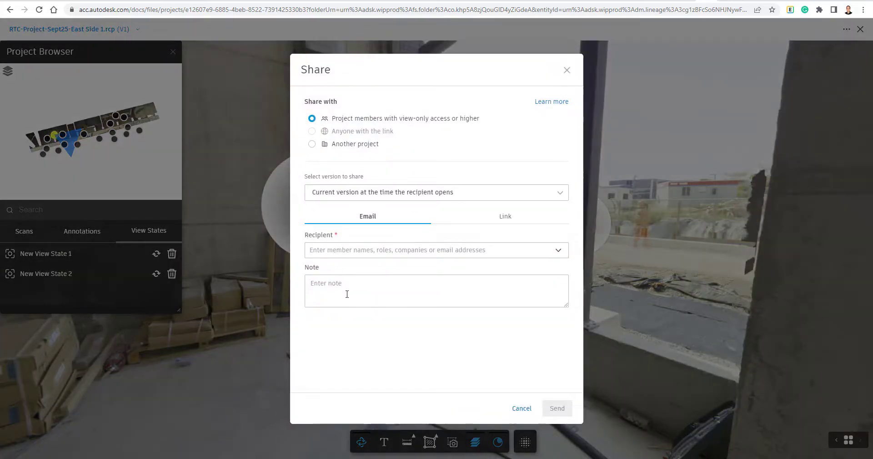
pyautogui.click(523, 409)
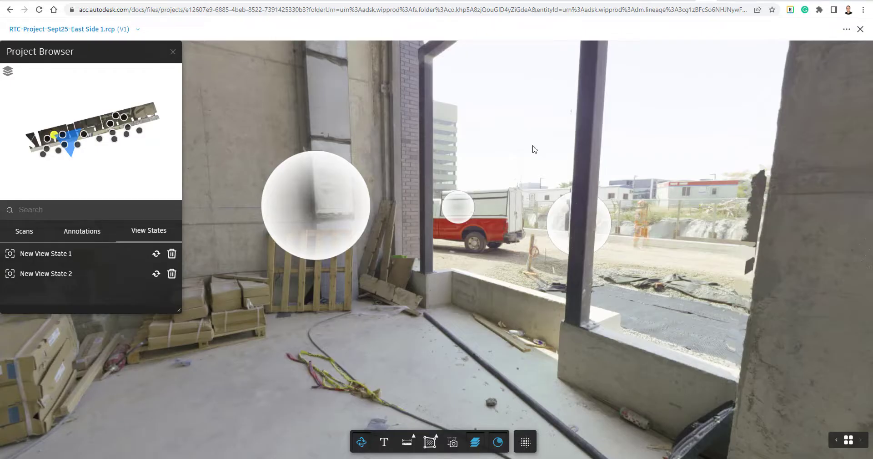
pyautogui.click(860, 28)
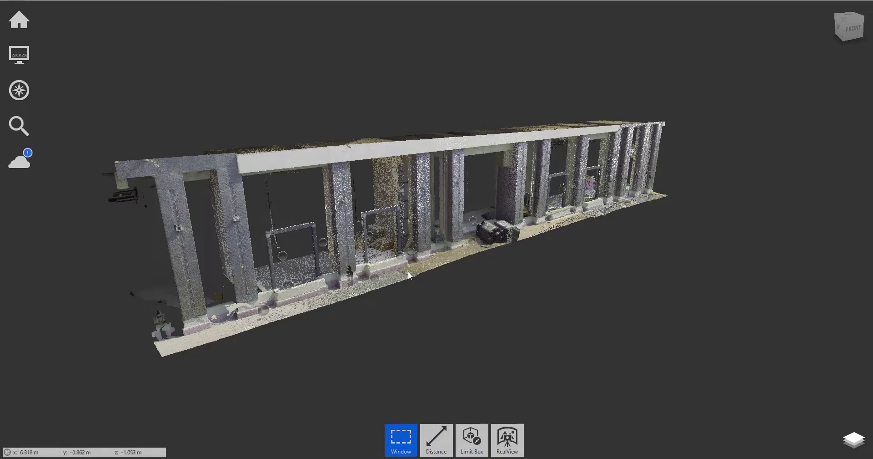
# In ReCap Pro, start publishing the point cloud project to the cloud and save the project as part of it
pyautogui.moveTo(478, 276); pyautogui.dragTo(465, 278)
pyautogui.scroll(2, 465, 278)
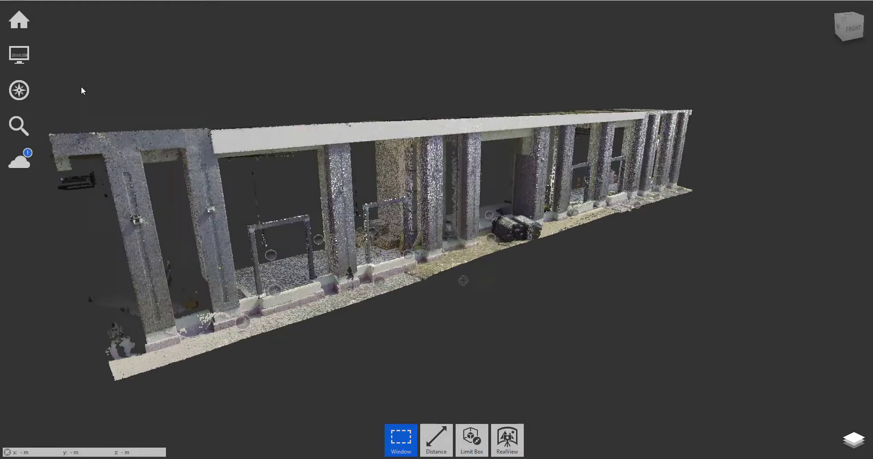
pyautogui.click(23, 22)
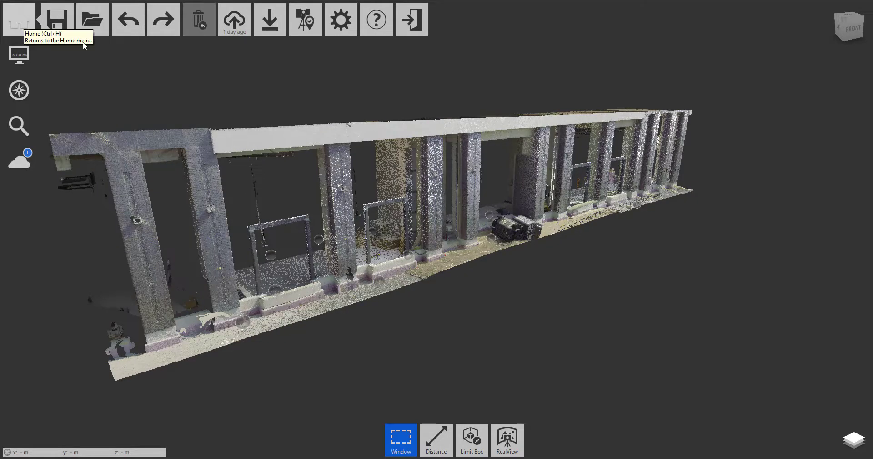
pyautogui.click(243, 26)
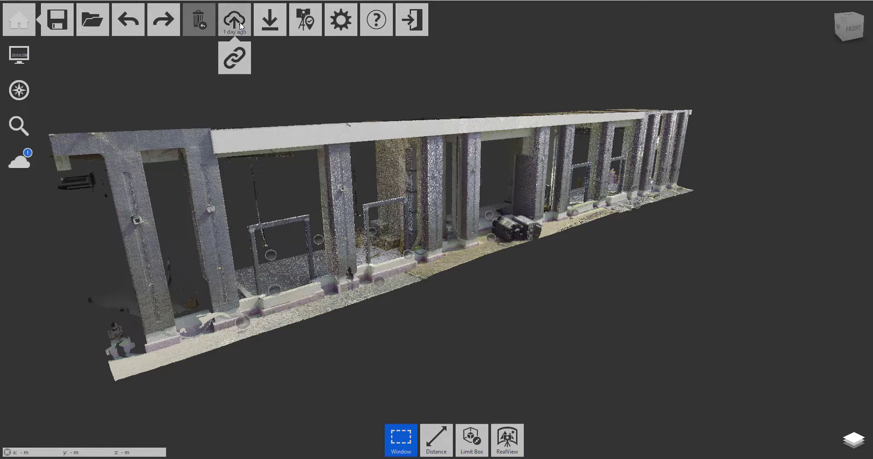
pyautogui.click(241, 25)
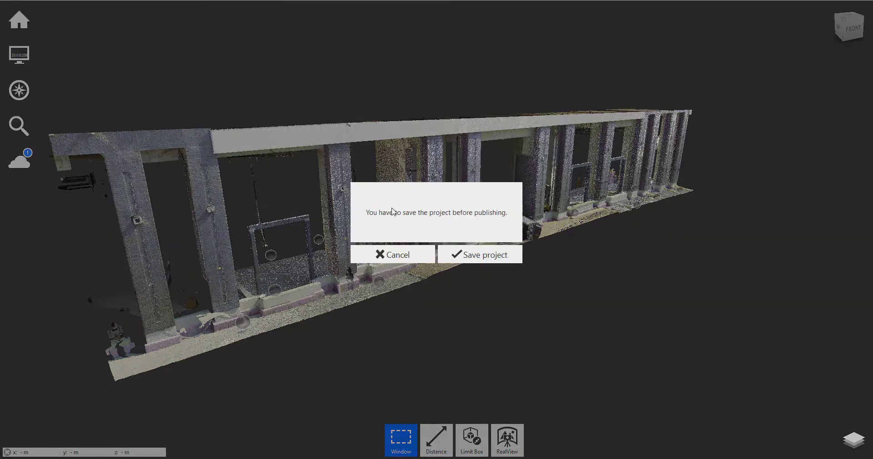
pyautogui.click(478, 256)
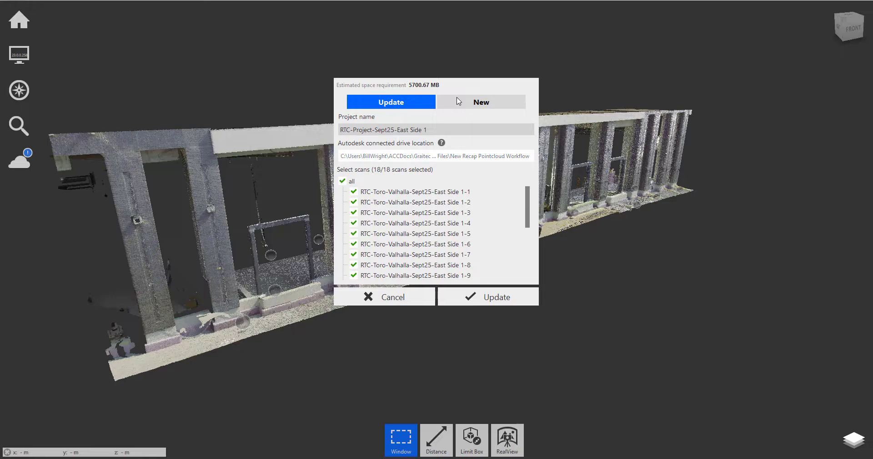
# Compare the Update and New publishing options and browse the connected drive location for a new project without changing it
pyautogui.click(469, 103)
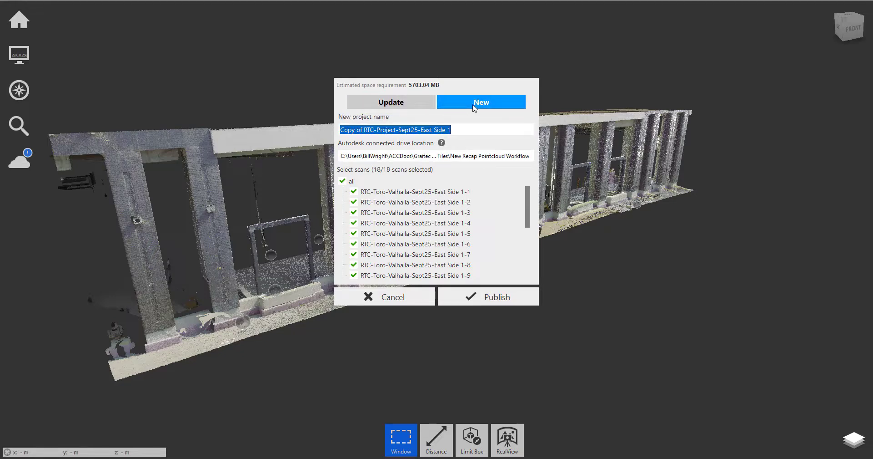
pyautogui.click(406, 104)
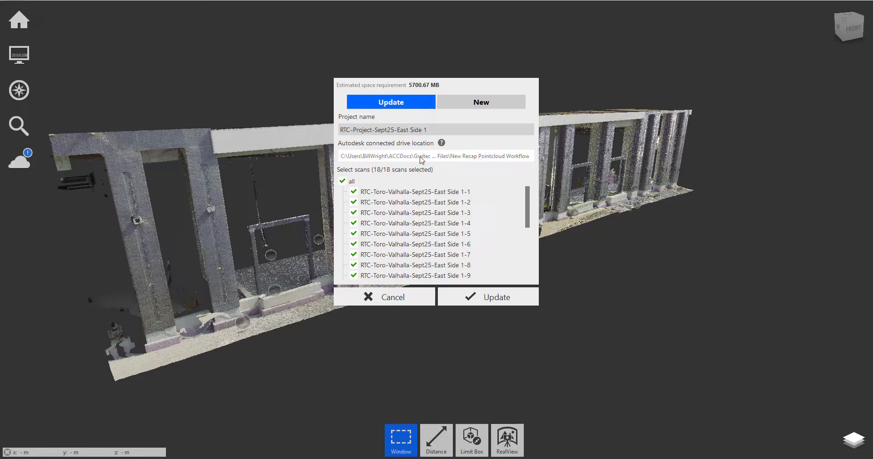
pyautogui.click(478, 103)
pyautogui.click(481, 156)
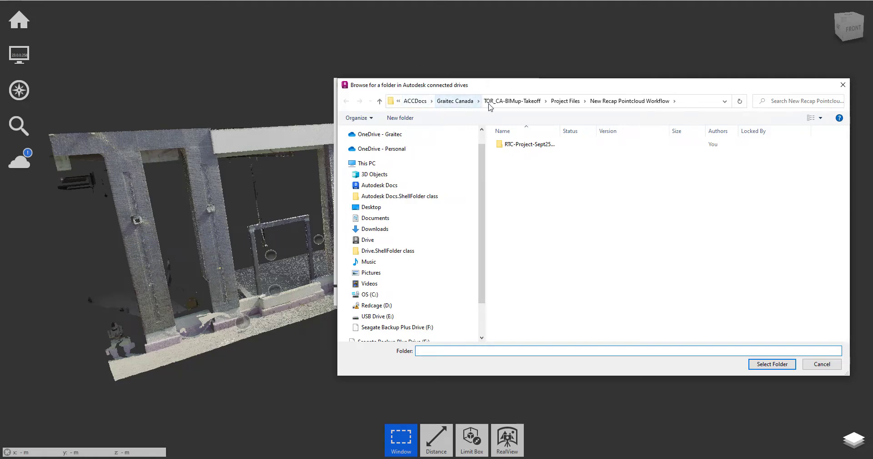
pyautogui.click(843, 85)
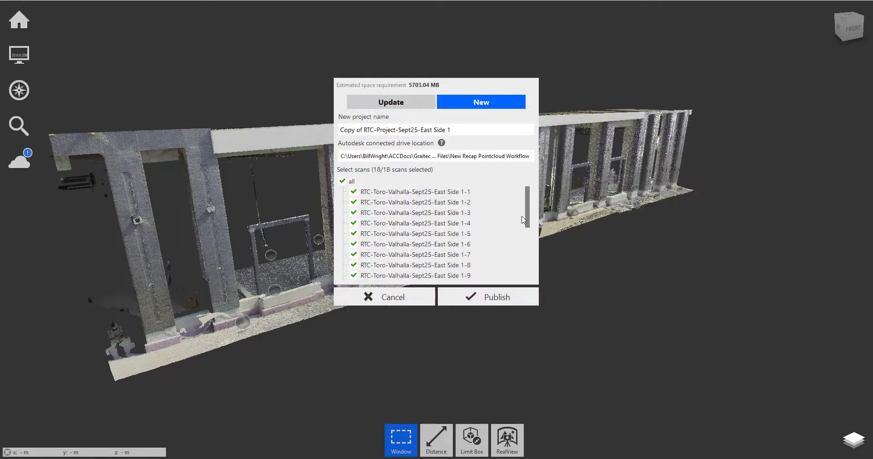
# Review the scans included when updating or creating a new project, and cancel the publishing
pyautogui.click(395, 102)
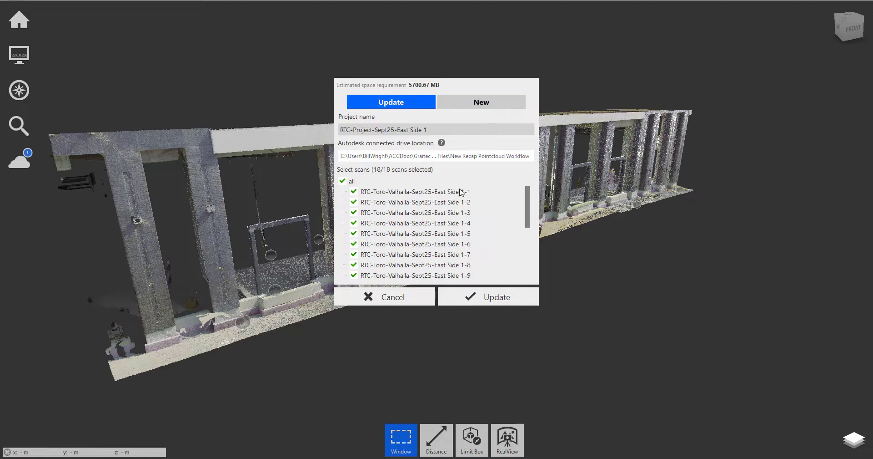
pyautogui.scroll(-4, 475, 239)
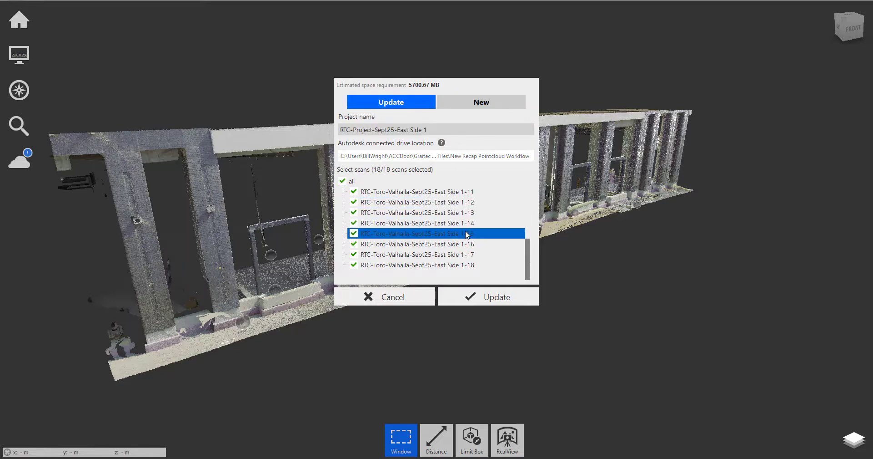
pyautogui.click(481, 103)
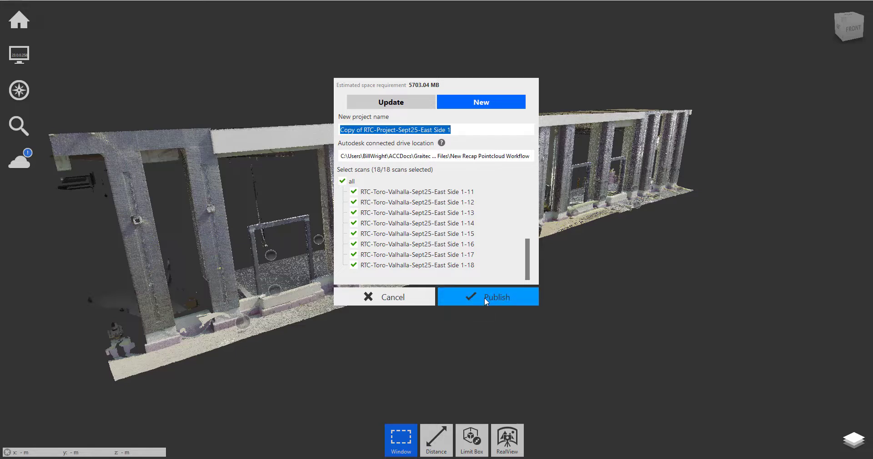
pyautogui.click(424, 299)
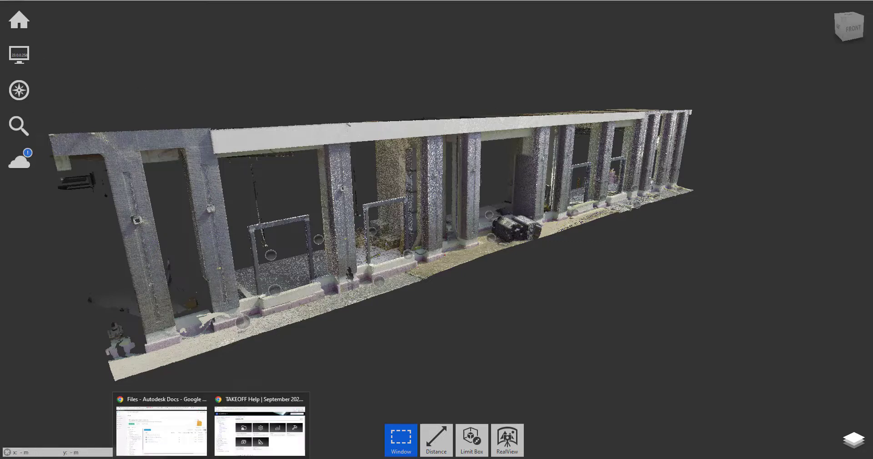
# Switch to the project's Files page in Autodesk Docs in the browser
pyautogui.click(191, 437)
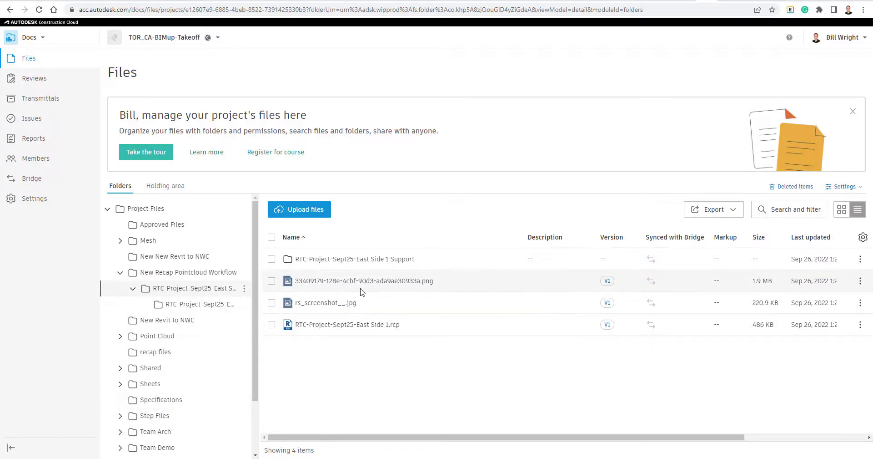